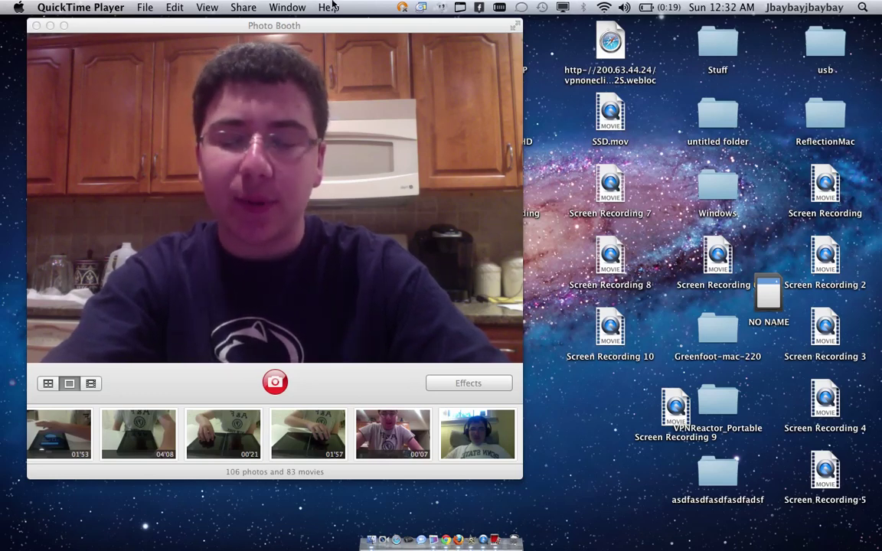
pyautogui.press('super+space')
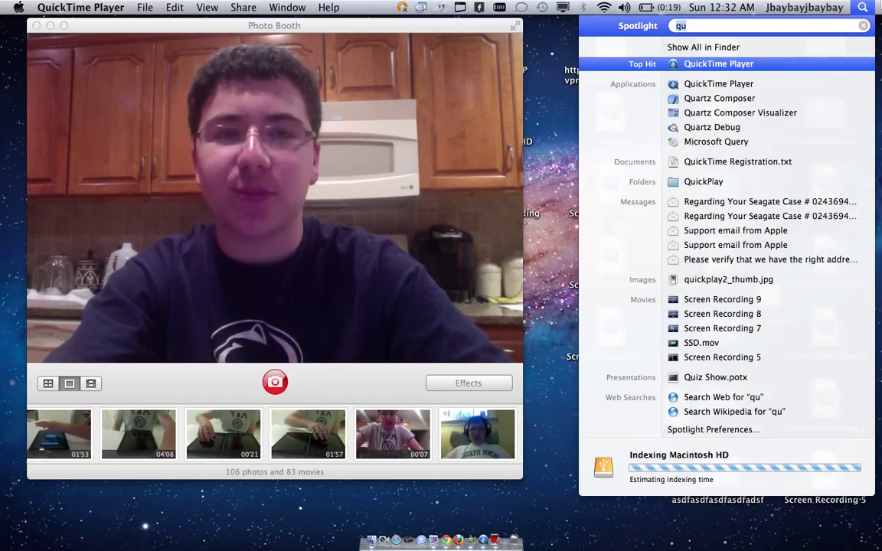
pyautogui.write('super')
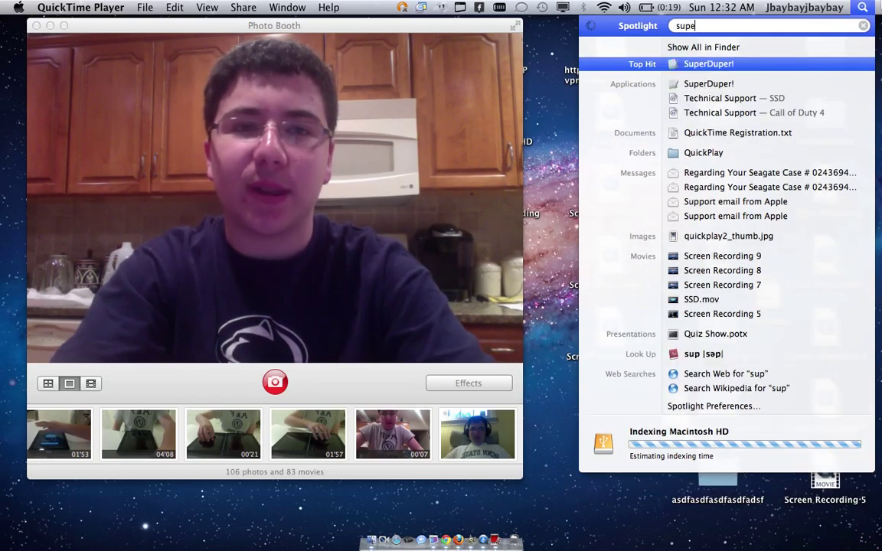
pyautogui.click(861, 6)
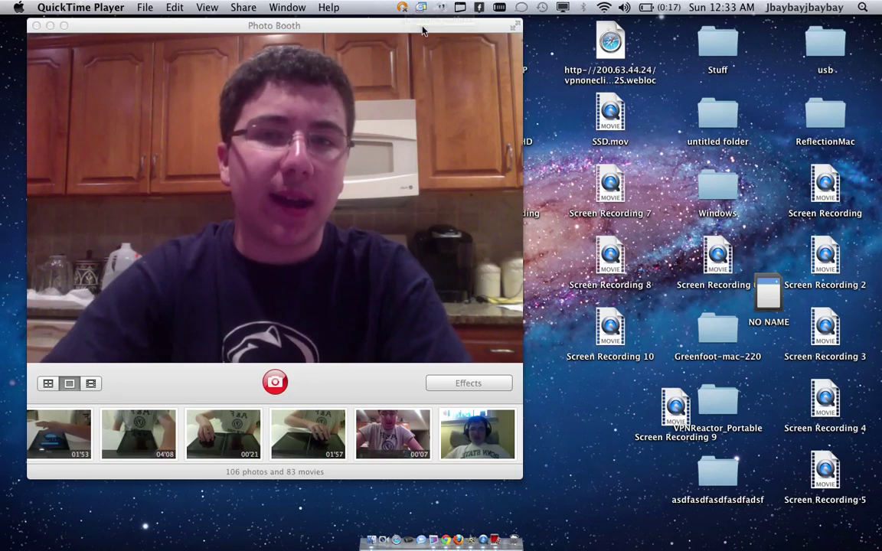
# Step: Move the Photo Booth window aside to show the desktop drives, select Macintosh HD, and move the window back
pyautogui.moveTo(422, 28); pyautogui.dragTo(256, 35)
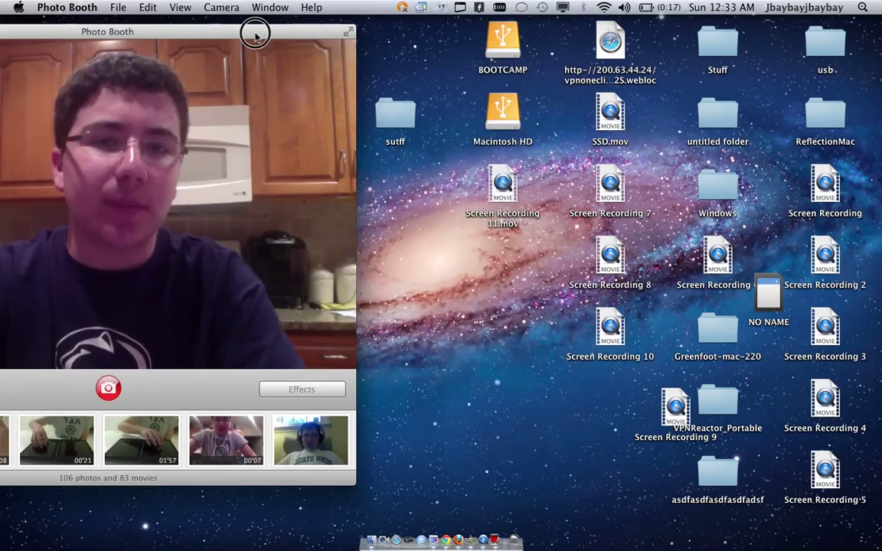
pyautogui.click(503, 114)
pyautogui.moveTo(252, 30); pyautogui.dragTo(503, 46)
# Step: Find and launch SuperDuper!, and minimize the Photo Booth window
pyautogui.press('super+space')
pyautogui.write('super')
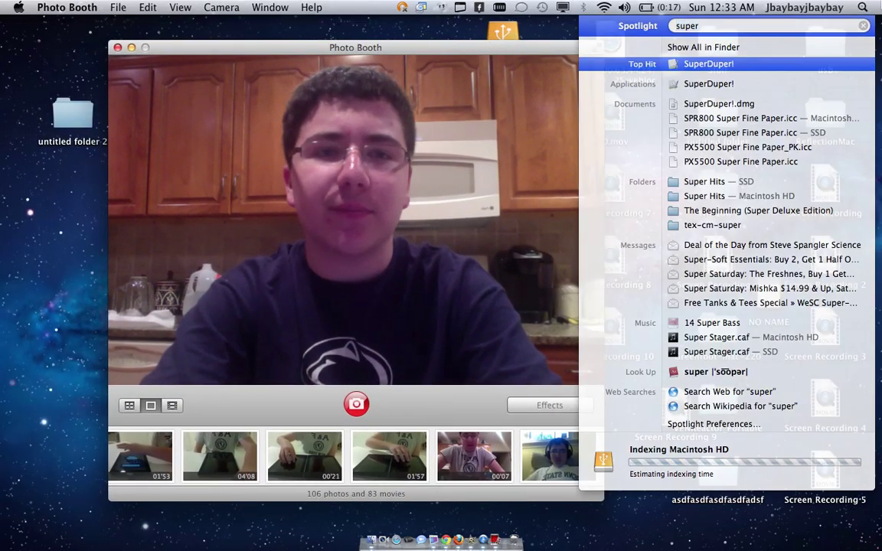
pyautogui.press('Escape')
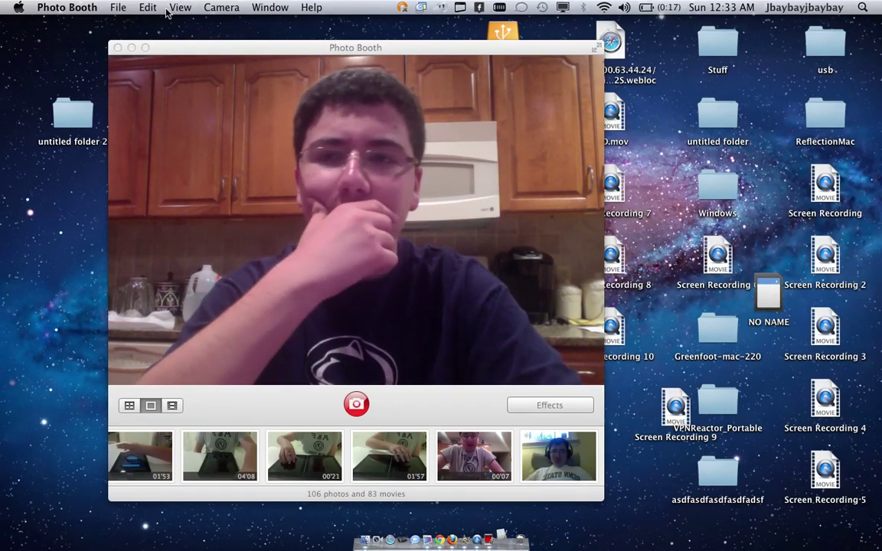
pyautogui.click(131, 47)
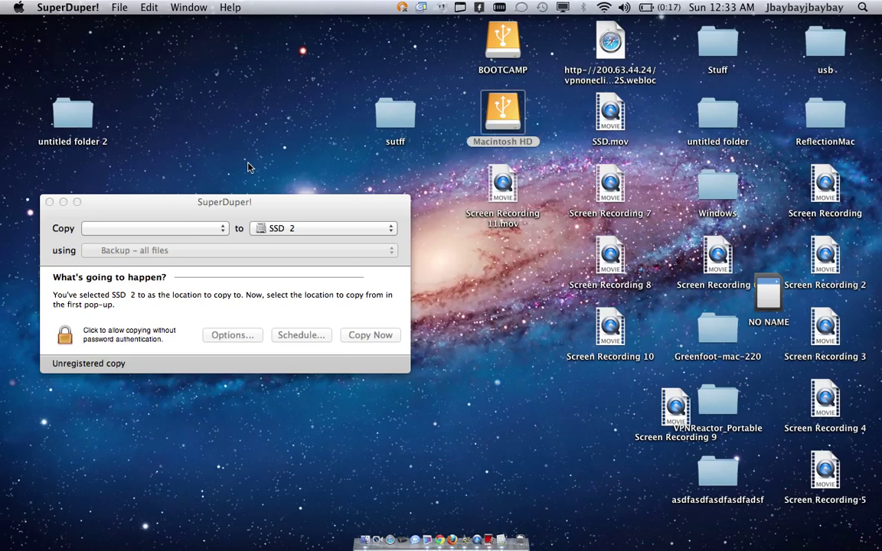
# Step: Review which drives are available as the copy source and as the copy destination
pyautogui.click(183, 227)
pyautogui.click(181, 228)
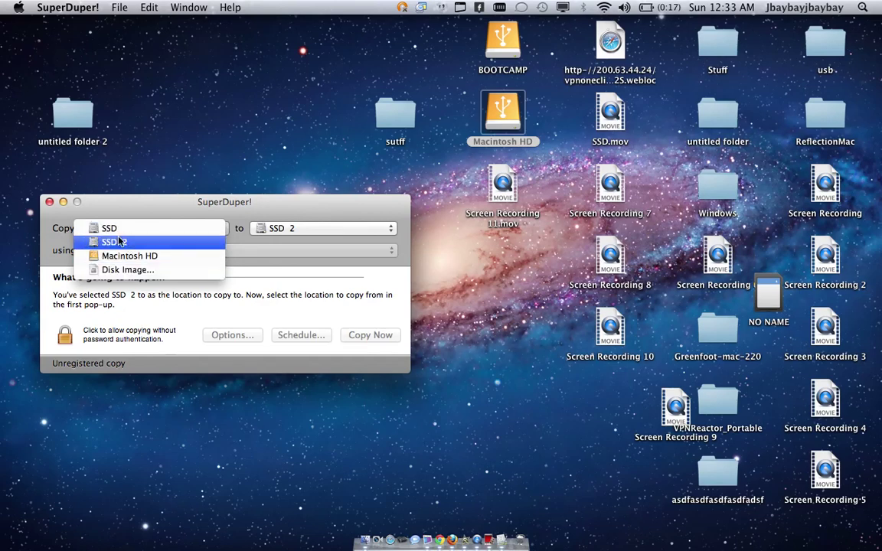
pyautogui.click(300, 227)
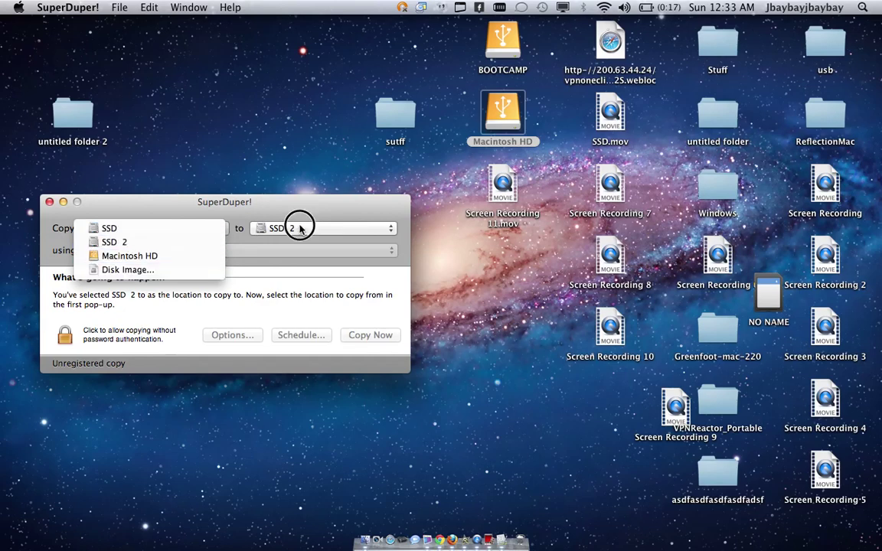
pyautogui.click(293, 228)
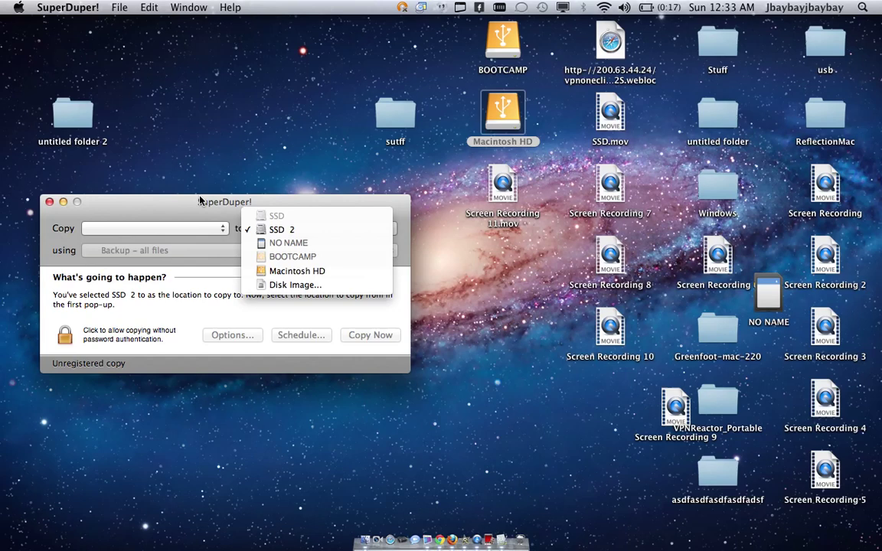
pyautogui.click(184, 225)
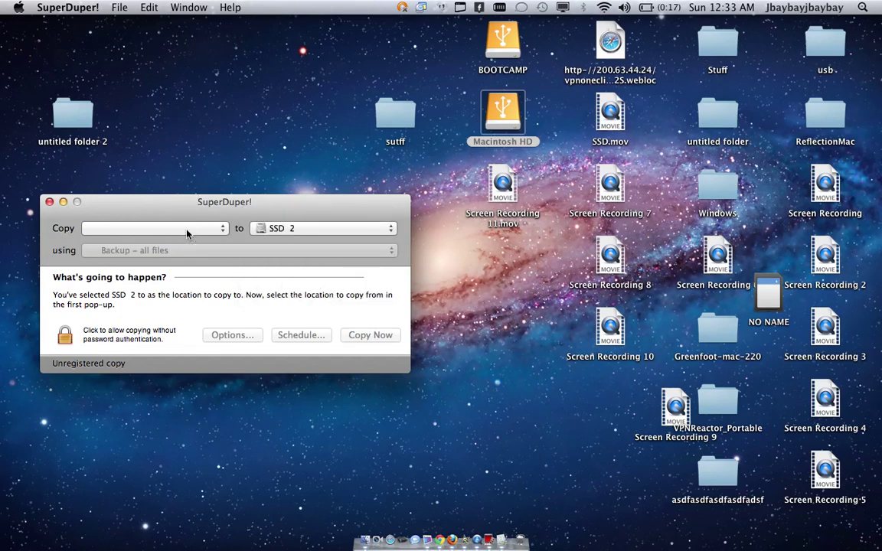
# Step: Choose SSD as the drive to copy from, checking the destination choices without changing SSD 2
pyautogui.click(147, 229)
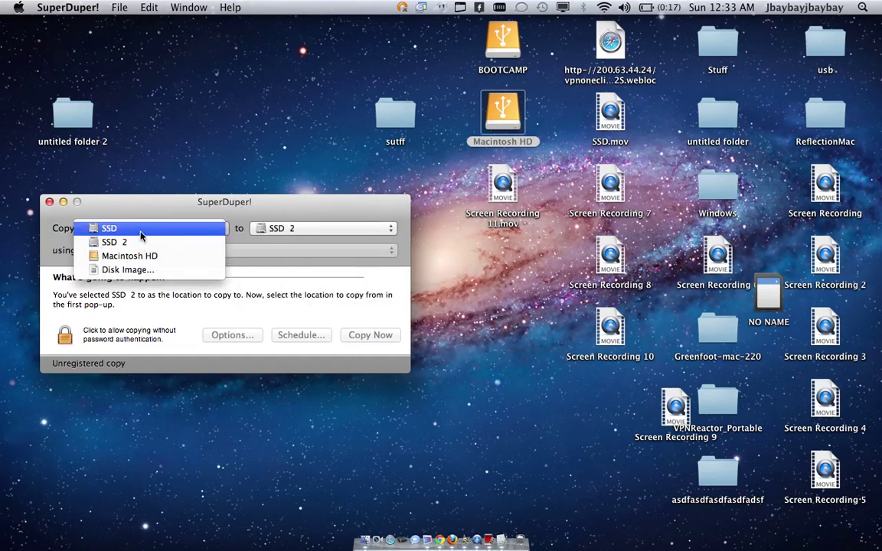
pyautogui.click(140, 232)
pyautogui.click(295, 231)
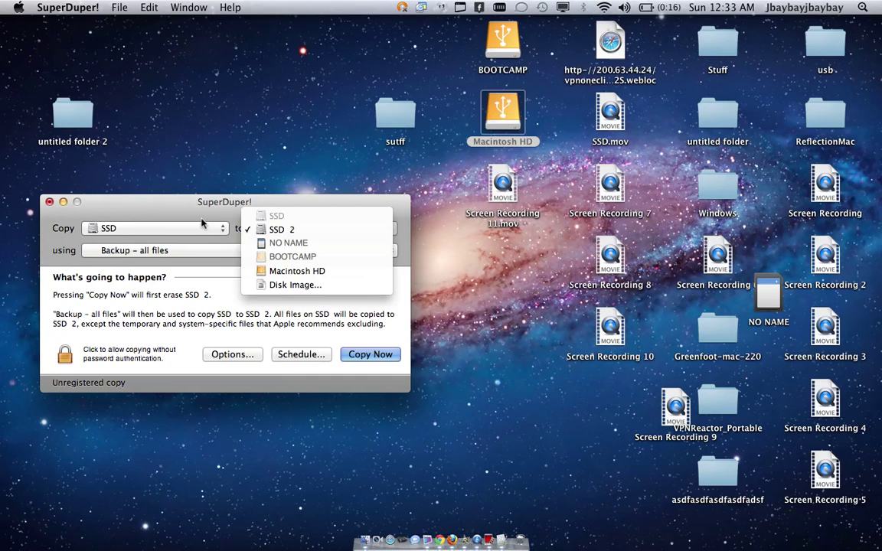
pyautogui.click(187, 198)
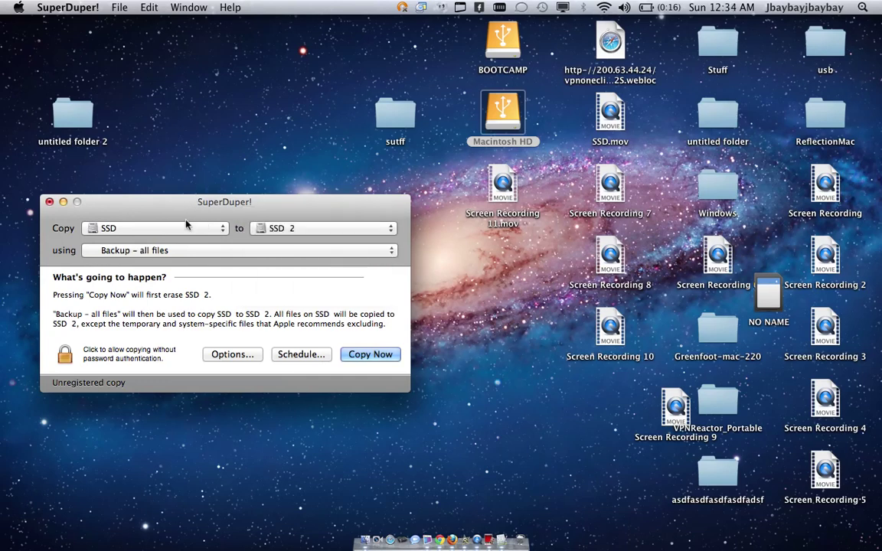
pyautogui.click(181, 231)
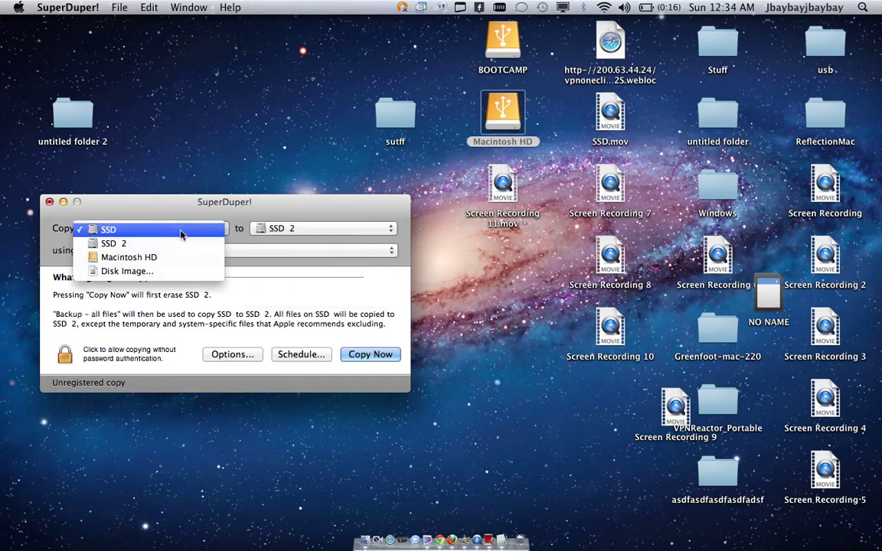
pyautogui.click(100, 230)
# Step: Keep SSD 2 as the destination with the Backup - all files script, and close the SuperDuper! window
pyautogui.click(279, 228)
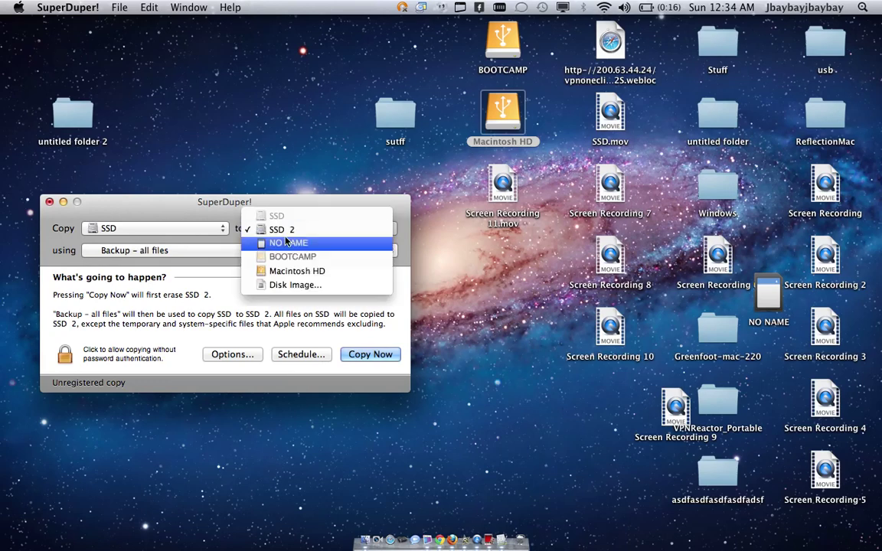
pyautogui.click(153, 197)
pyautogui.click(140, 257)
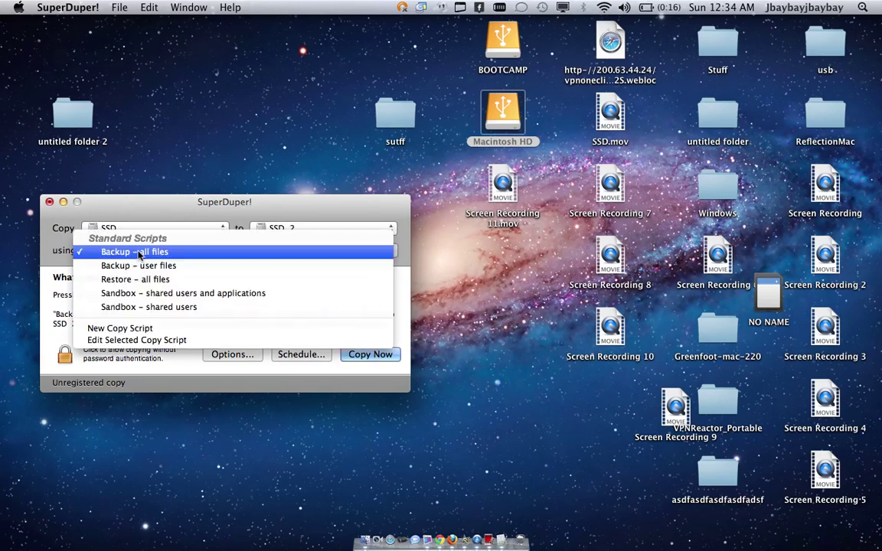
pyautogui.click(163, 254)
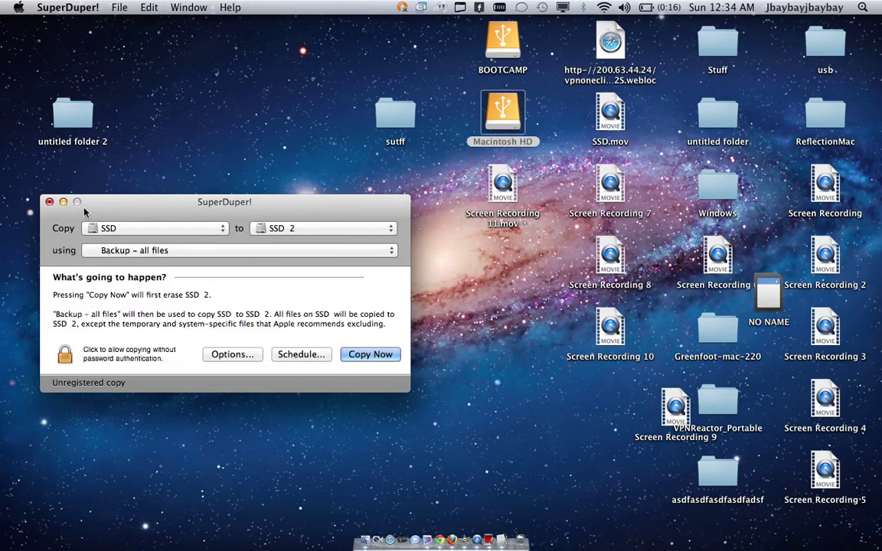
pyautogui.click(49, 201)
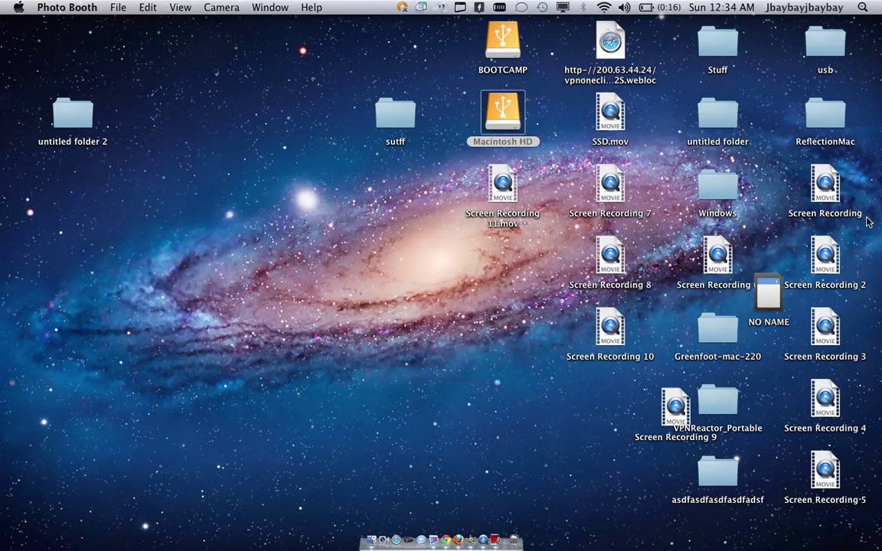
# Step: Open the detailed About This Mac information and examine the storage use of the SSD and SSD 2 volumes
pyautogui.click(18, 7)
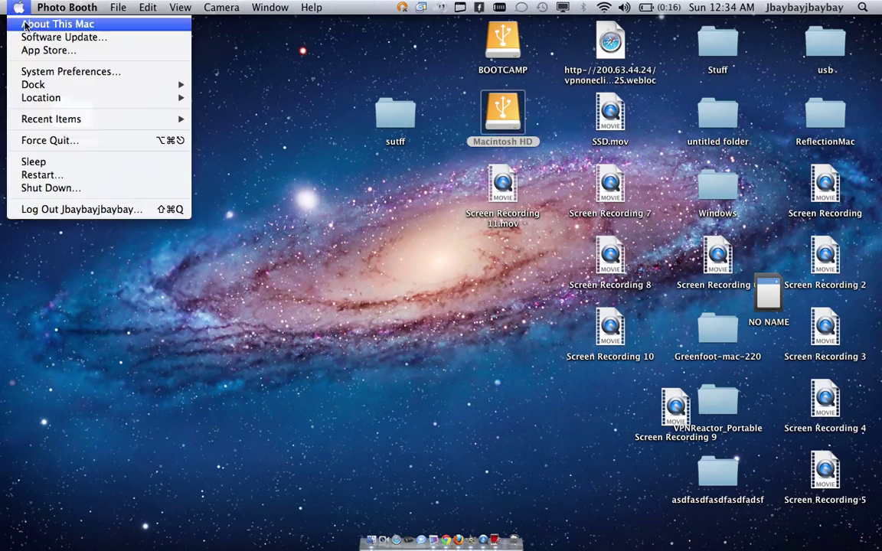
pyautogui.click(34, 24)
pyautogui.click(429, 296)
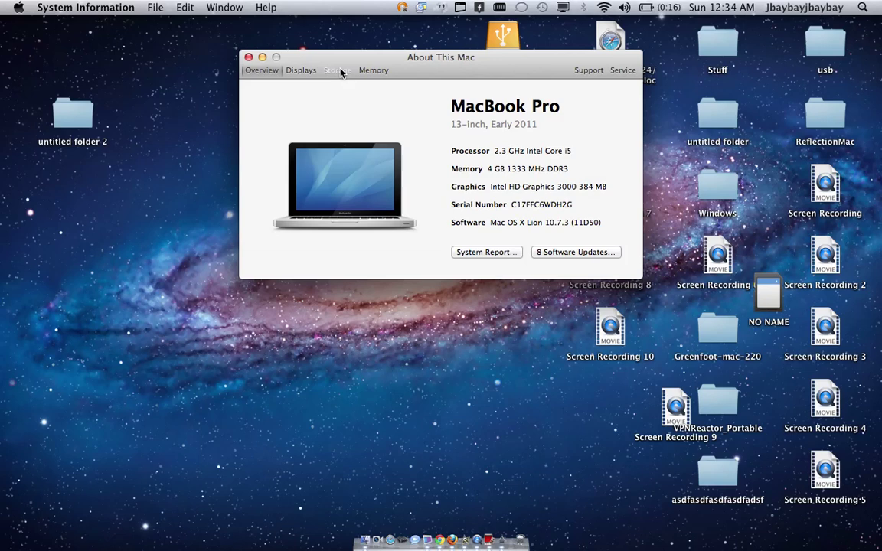
pyautogui.click(342, 71)
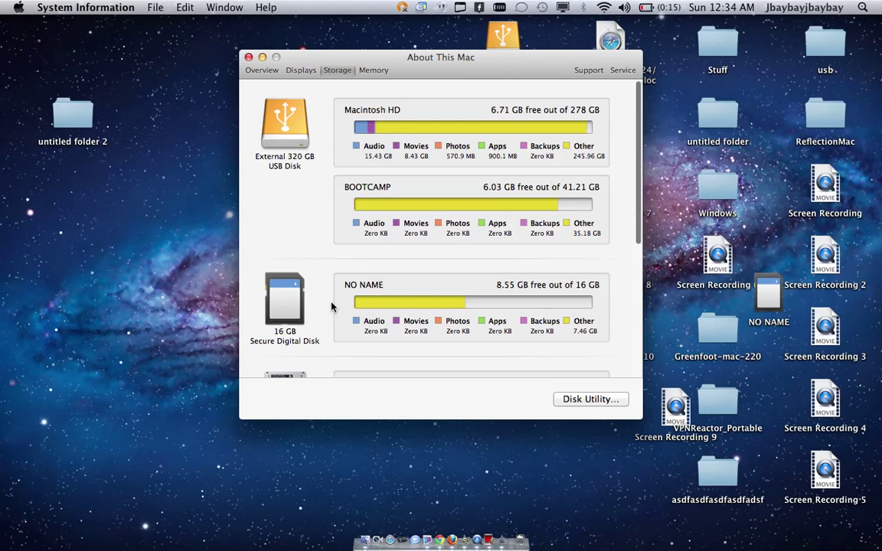
pyautogui.scroll(-3, 331, 304)
pyautogui.scroll(-5, 332, 305)
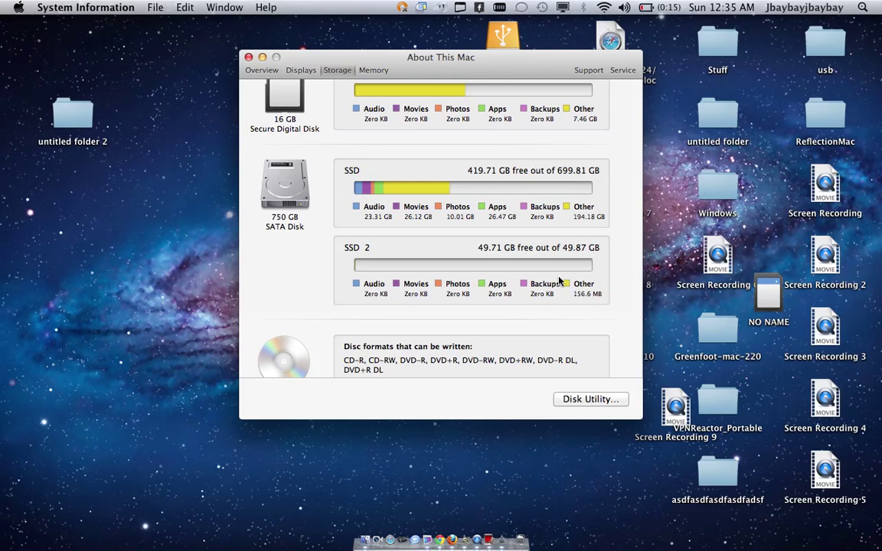
pyautogui.scroll(-1, 481, 178)
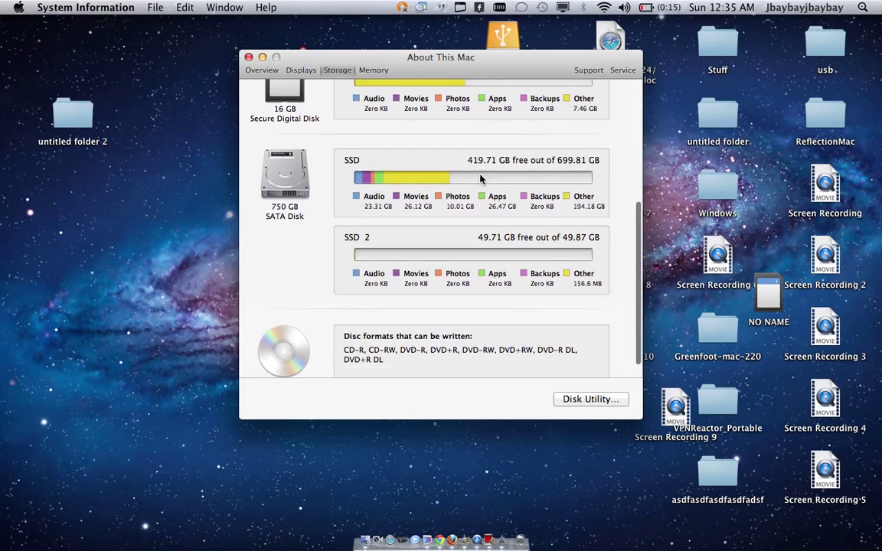